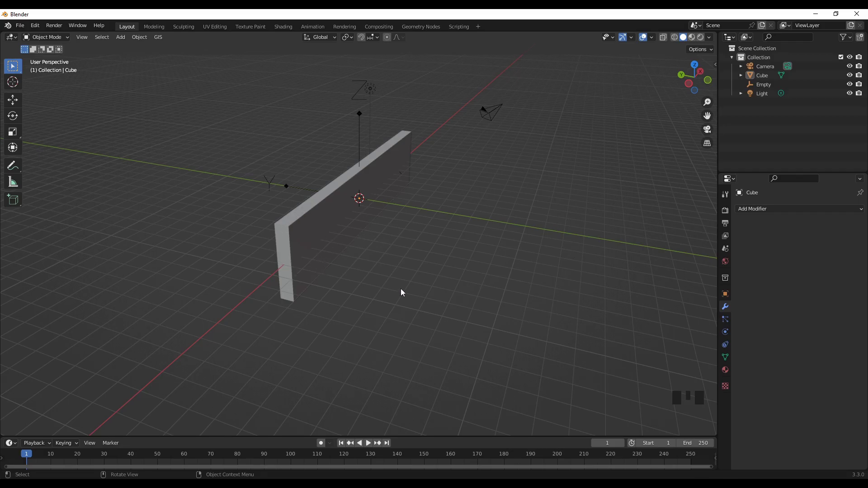
Select the long, thin Cube slab standing at the scene origin
{"action": "left_click", "coordinate": [315, 252]}
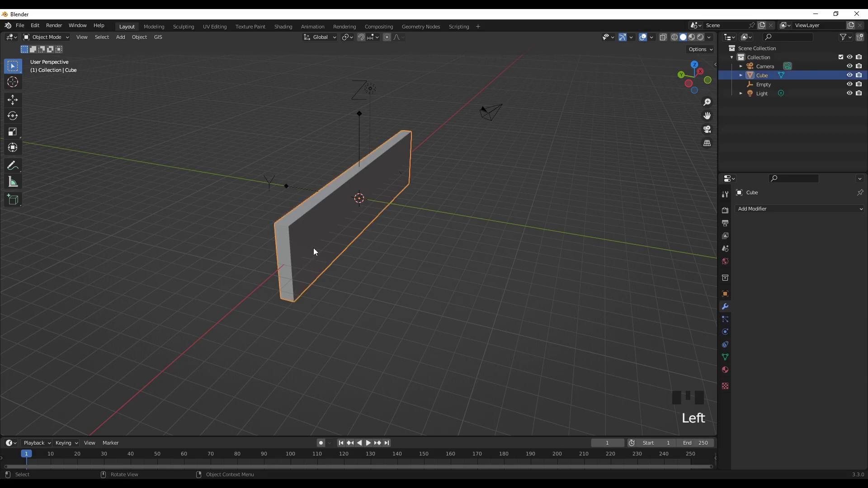
Enter Edit Mode on the slab, clear the mesh selection, and begin a Ctrl+R loop cut
{"action": "key", "text": "Tab"}
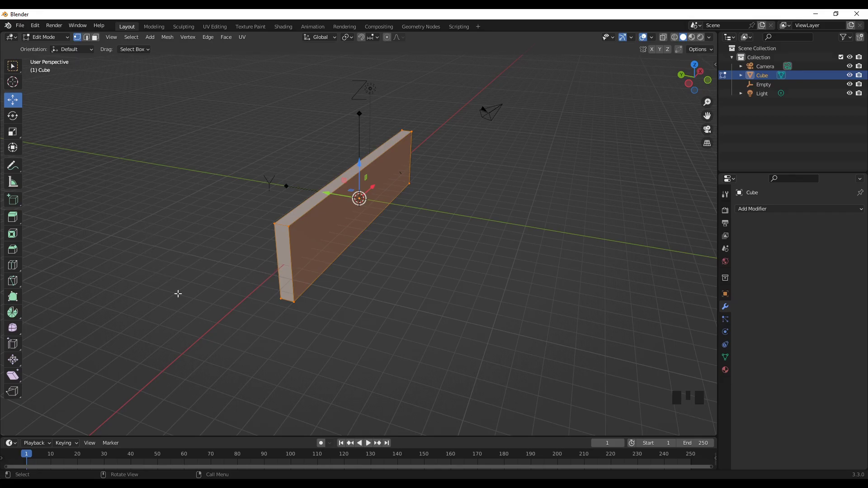
{"action": "left_click", "coordinate": [388, 314]}
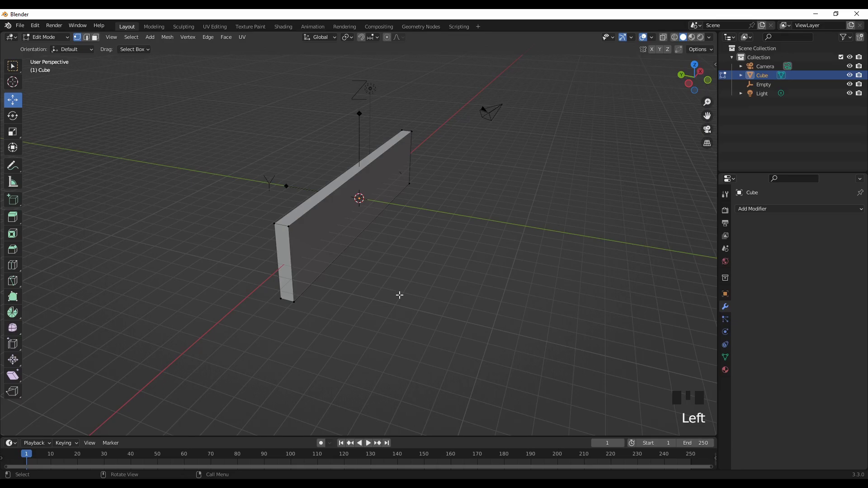
{"action": "key", "text": "ctrl+r"}
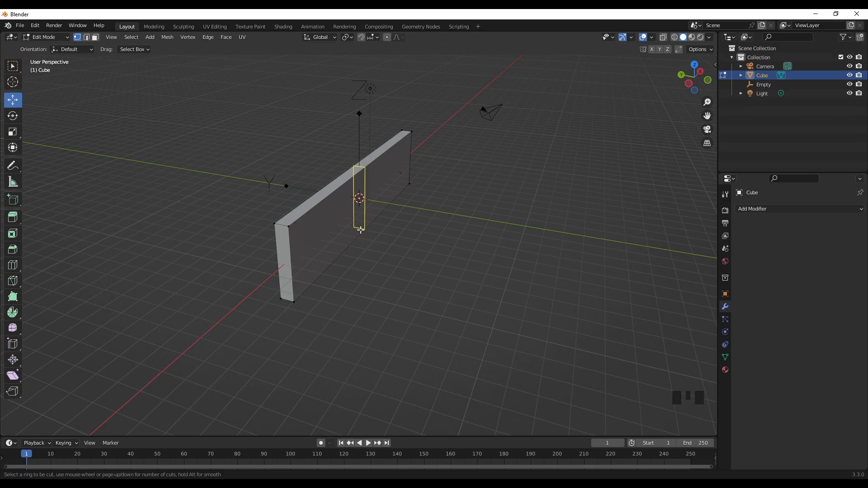
Place a centred loop cut, raise Number of Cuts to 48, then deselect the mesh
{"action": "left_click", "coordinate": [361, 229]}
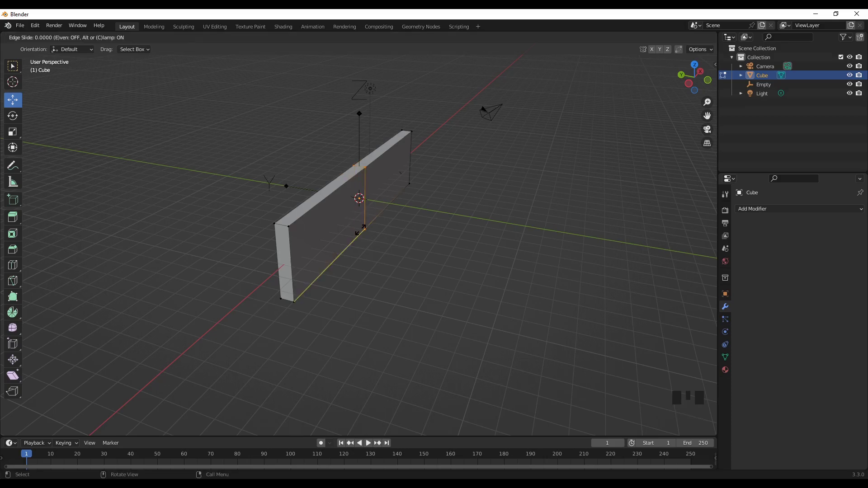
{"action": "left_click", "coordinate": [360, 230]}
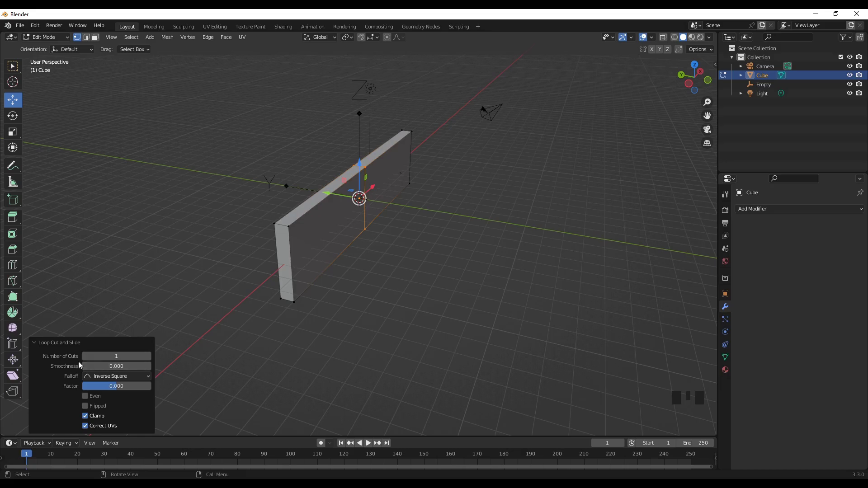
{"action": "left_click", "coordinate": [107, 356]}
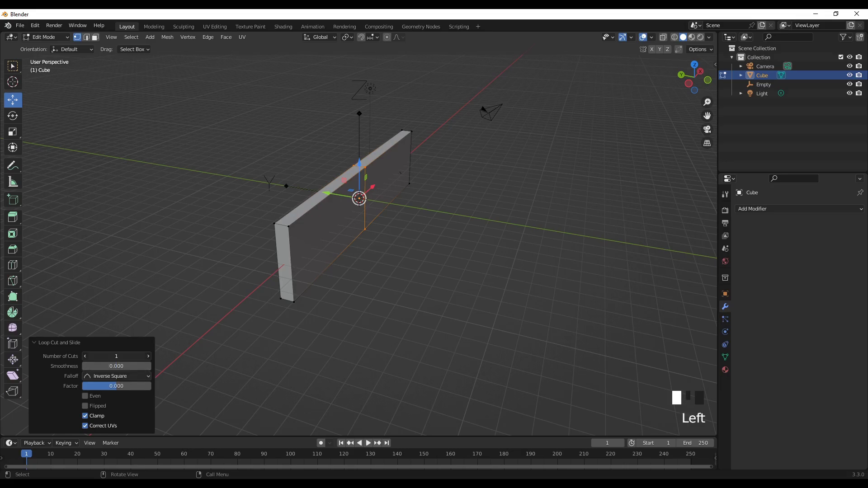
{"action": "left_click_drag", "start_coordinate": [107, 356], "coordinate": [151, 356]}
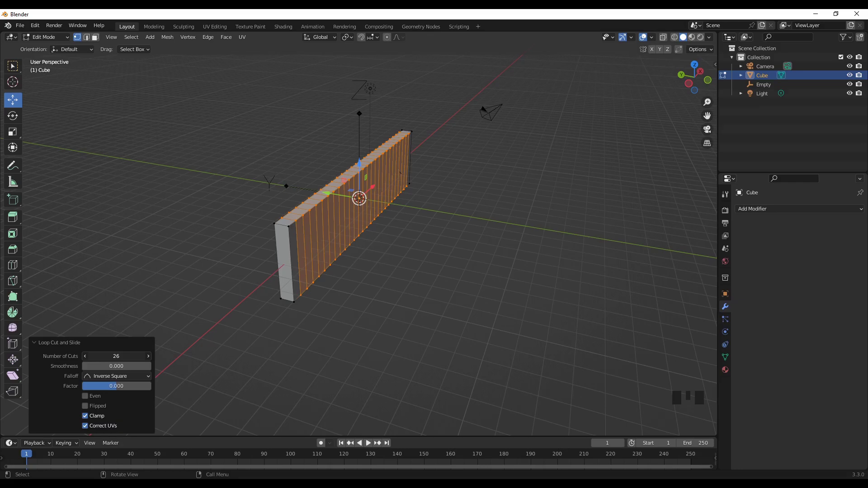
{"action": "left_click_drag", "start_coordinate": [116, 356], "coordinate": [149, 357]}
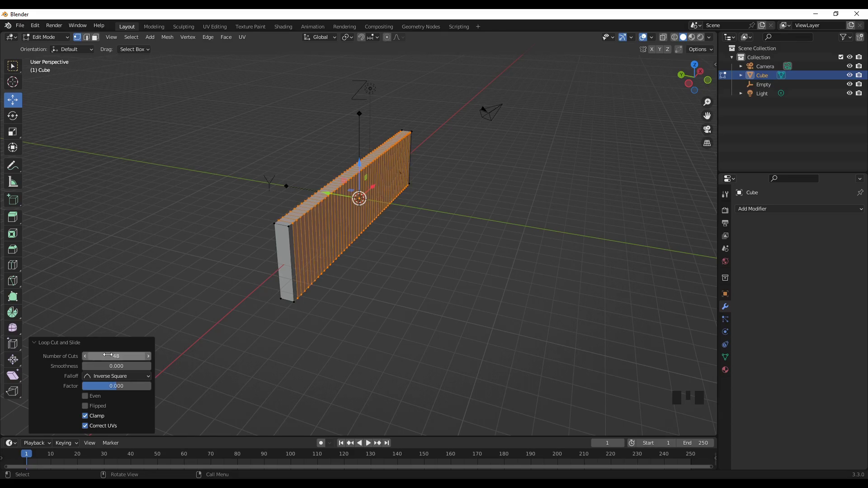
{"action": "left_click", "coordinate": [461, 389]}
Return to Object Mode and delete the old Empty, reselecting the slab
{"action": "key", "text": "Tab"}
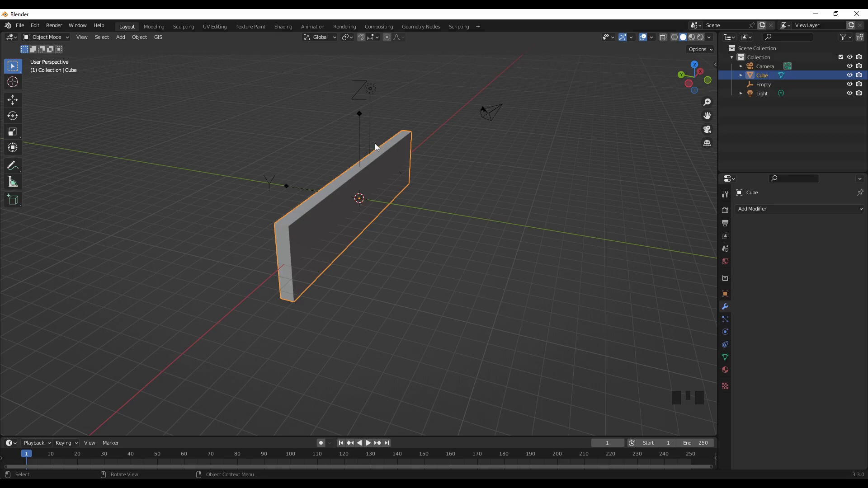
{"action": "left_click", "coordinate": [359, 96]}
{"action": "left_click", "coordinate": [361, 99]}
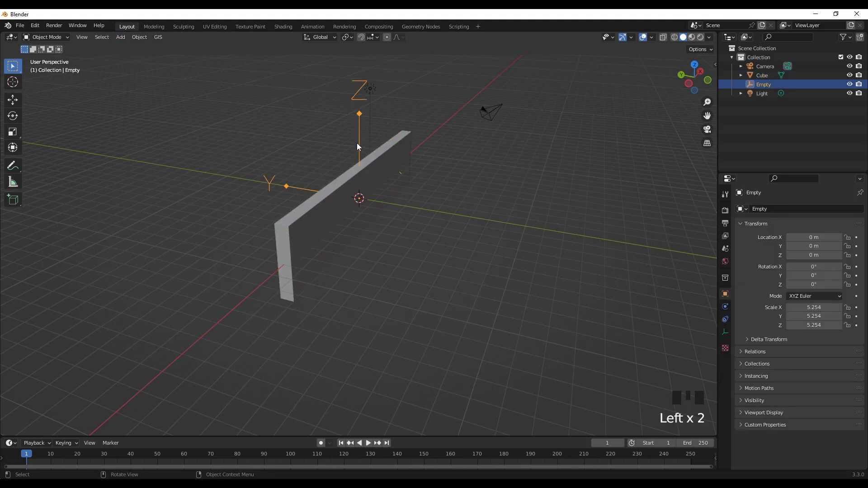
{"action": "key", "text": "Delete"}
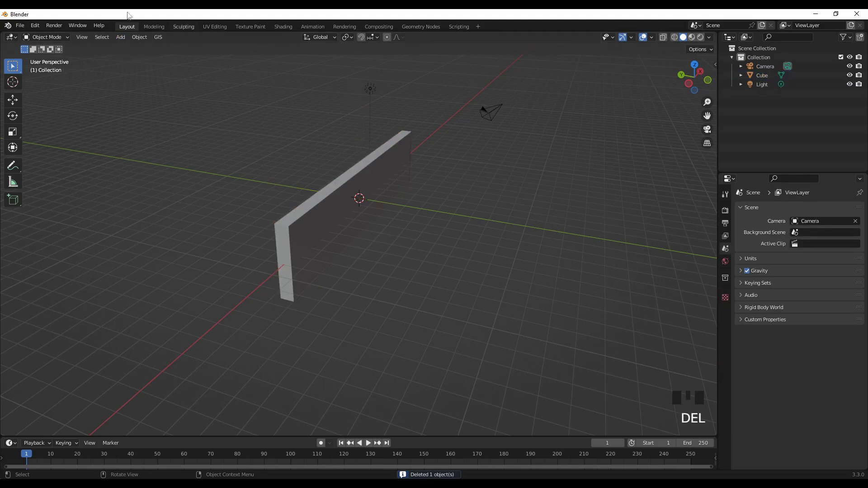
{"action": "left_click", "coordinate": [316, 224]}
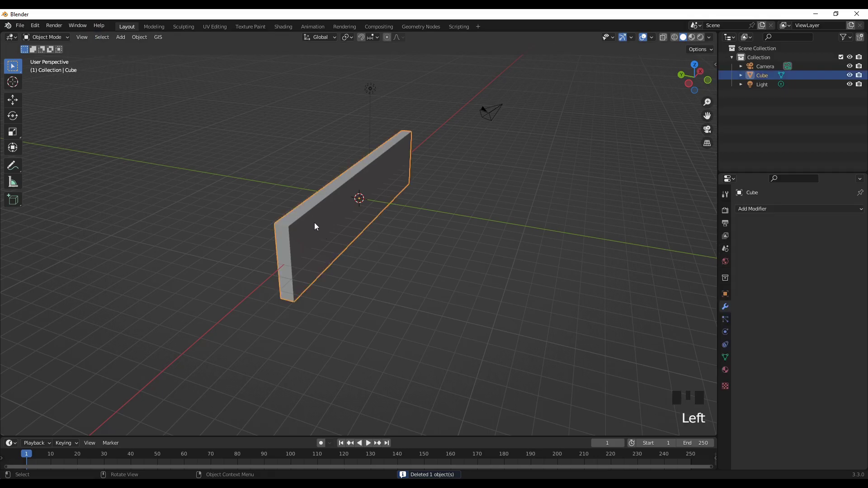
{"action": "left_click", "coordinate": [123, 39]}
Add an Arrows Empty at the origin and scale it uniformly to 3.414
{"action": "mouse_move", "coordinate": [173, 141]}
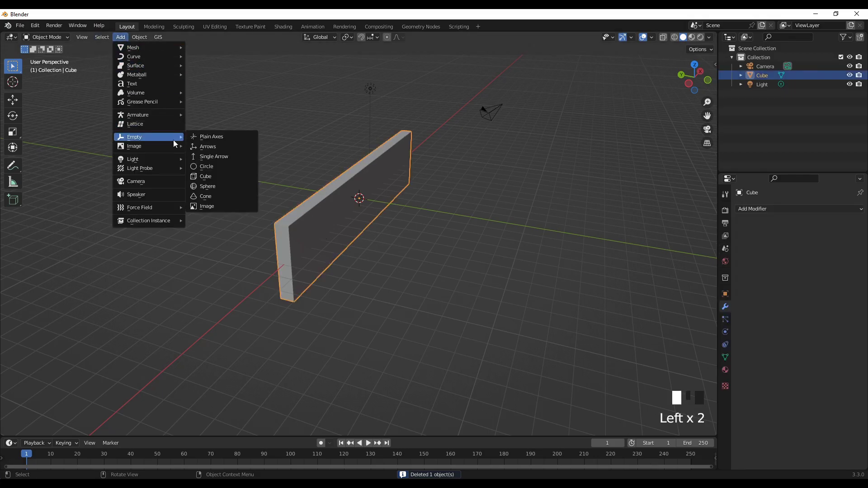
{"action": "left_click", "coordinate": [199, 147]}
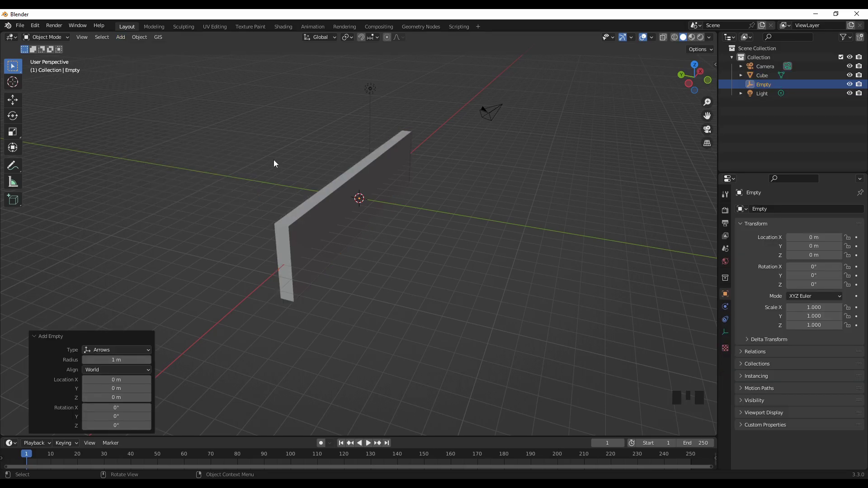
{"action": "key", "text": "s"}
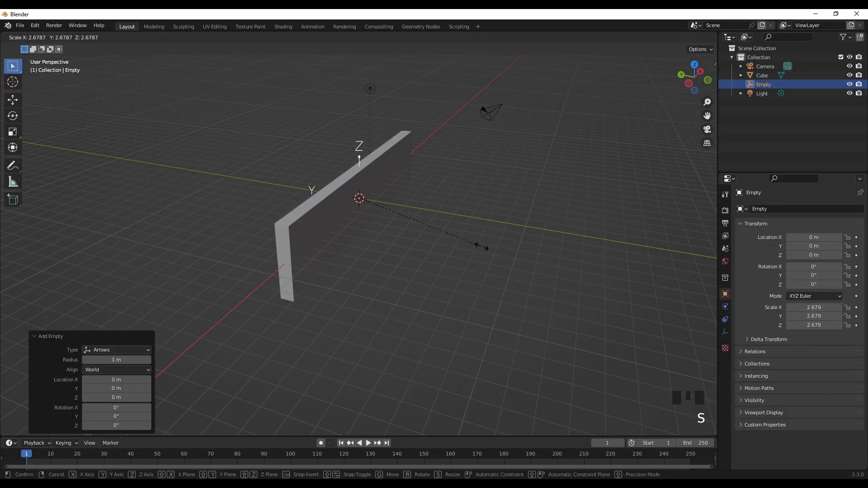
{"action": "left_click", "coordinate": [510, 271]}
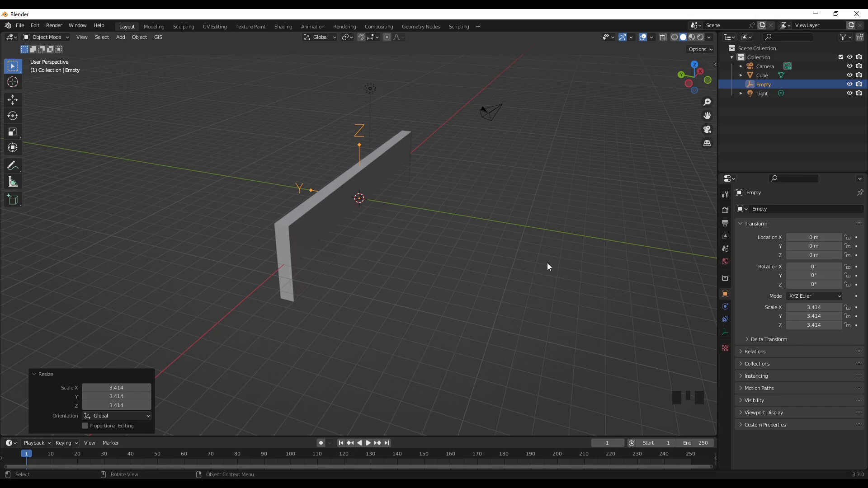
Give the Cube slab a Simple Deform modifier from the Deform category
{"action": "left_click", "coordinate": [323, 241]}
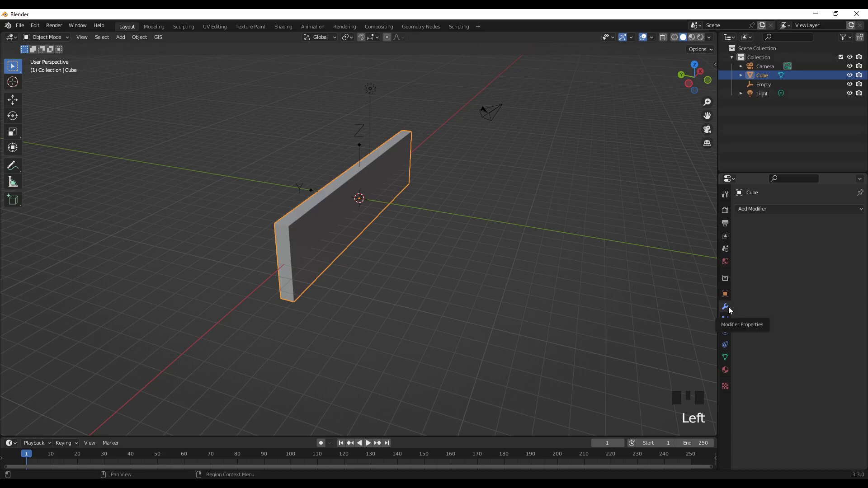
{"action": "left_click", "coordinate": [783, 209]}
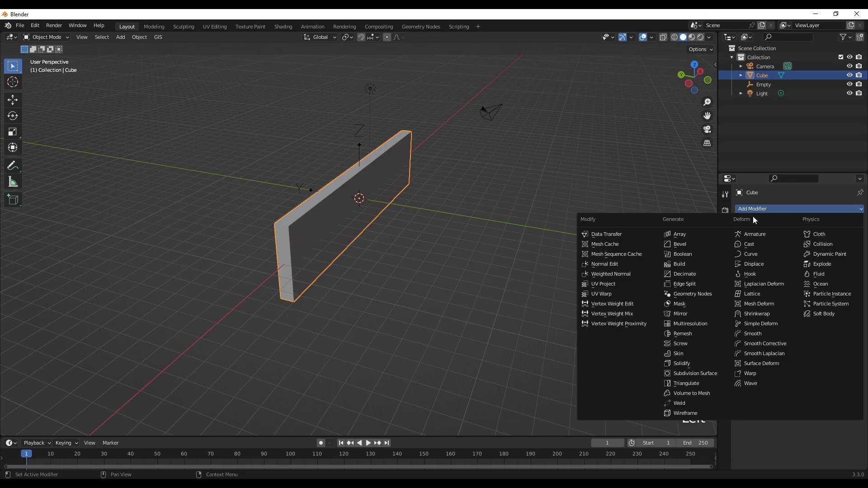
{"action": "left_click", "coordinate": [770, 324]}
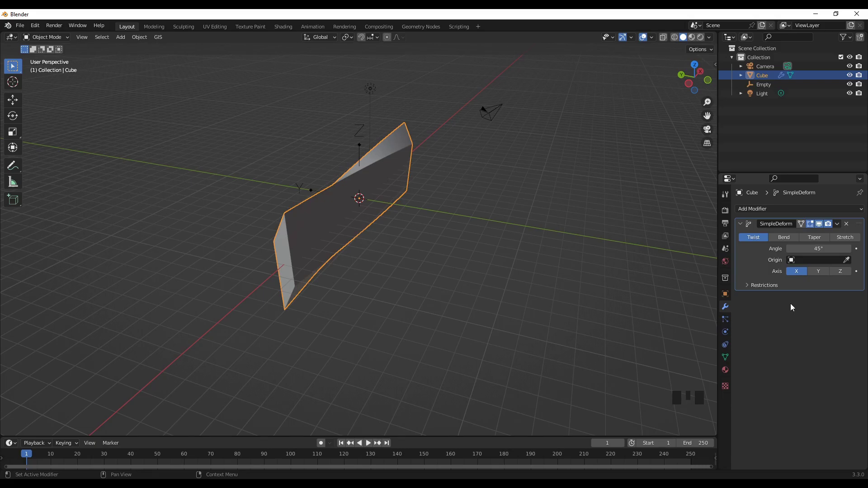
Set the Simple Deform mode to Bend and choose the Empty as its Origin
{"action": "left_click", "coordinate": [785, 238]}
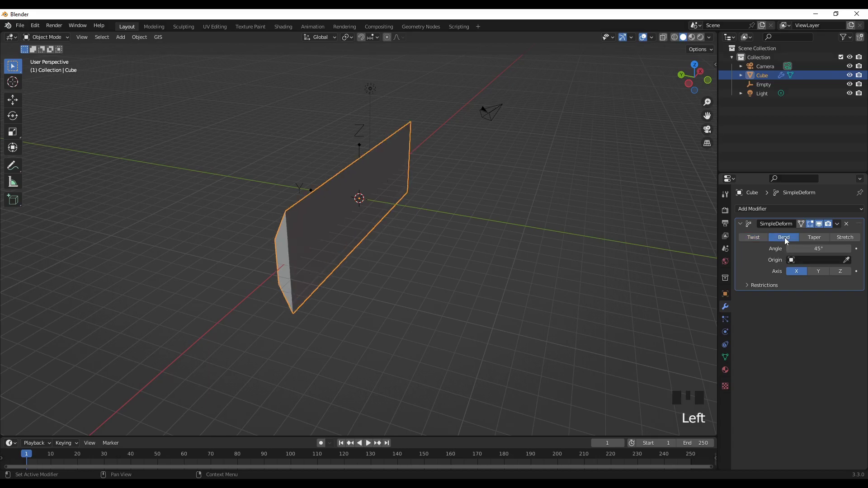
{"action": "left_click", "coordinate": [815, 260]}
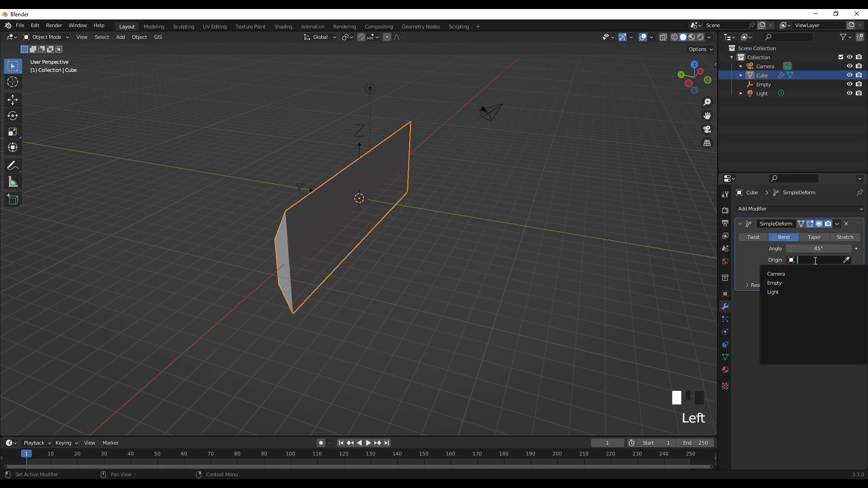
{"action": "left_click", "coordinate": [776, 284]}
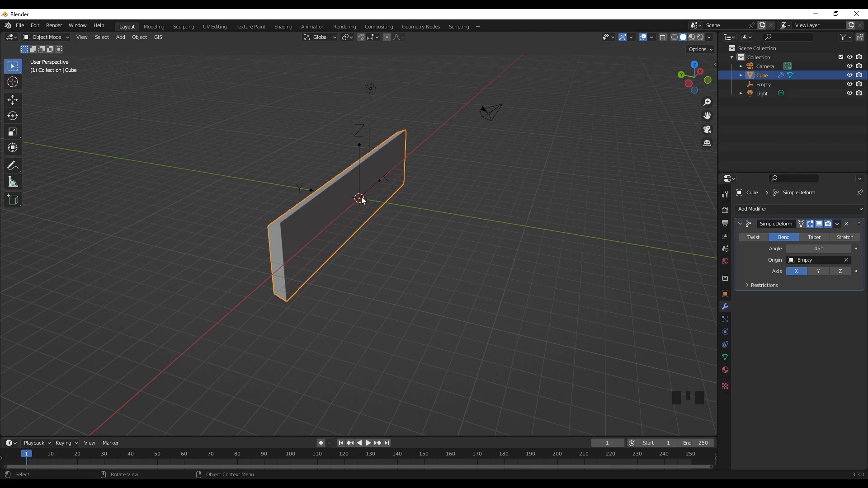
Switch the bend axis to Y and set the Angle to about 35.9°
{"action": "left_click", "coordinate": [809, 248]}
{"action": "mouse_move", "coordinate": [810, 249]}
{"action": "left_mouse_down"}
{"action": "mouse_move", "coordinate": [830, 249]}
{"action": "mouse_move", "coordinate": [807, 249]}
{"action": "left_mouse_up"}
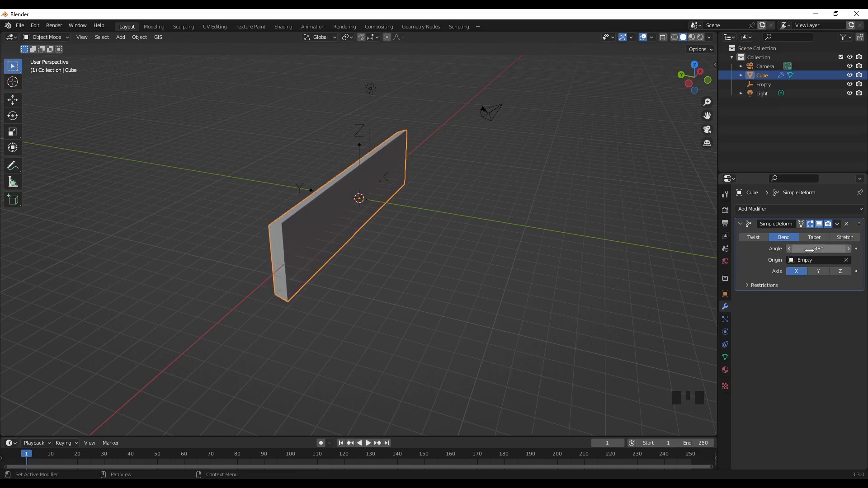
{"action": "left_click", "coordinate": [819, 272]}
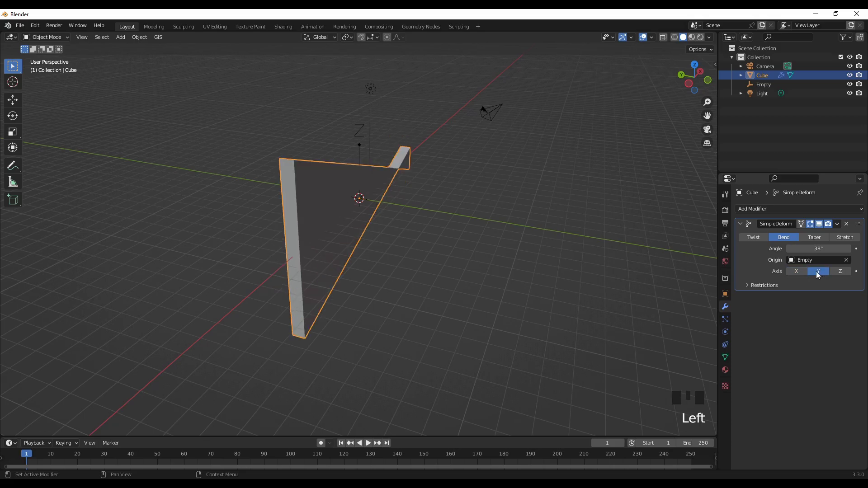
{"action": "mouse_move", "coordinate": [800, 245]}
{"action": "left_mouse_down"}
{"action": "mouse_move", "coordinate": [817, 245]}
{"action": "mouse_move", "coordinate": [803, 245]}
{"action": "left_mouse_up"}
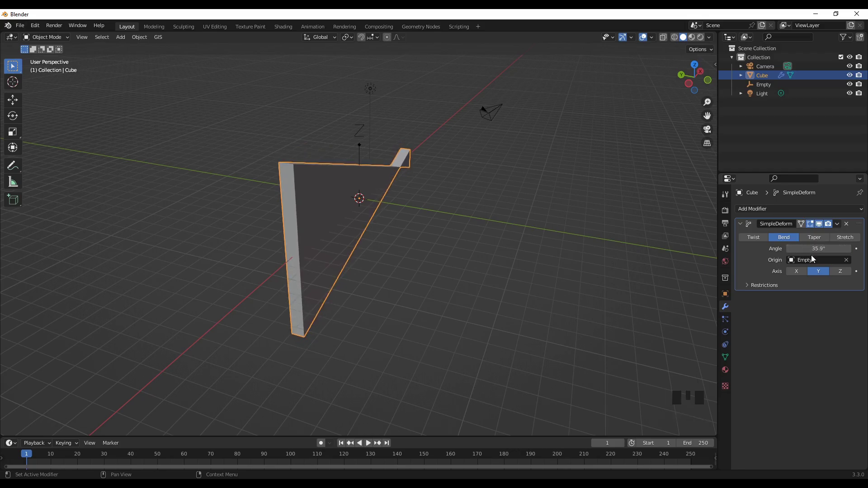
Set the bend axis to Z with an Angle of -149° to curl the slab
{"action": "left_click", "coordinate": [842, 273]}
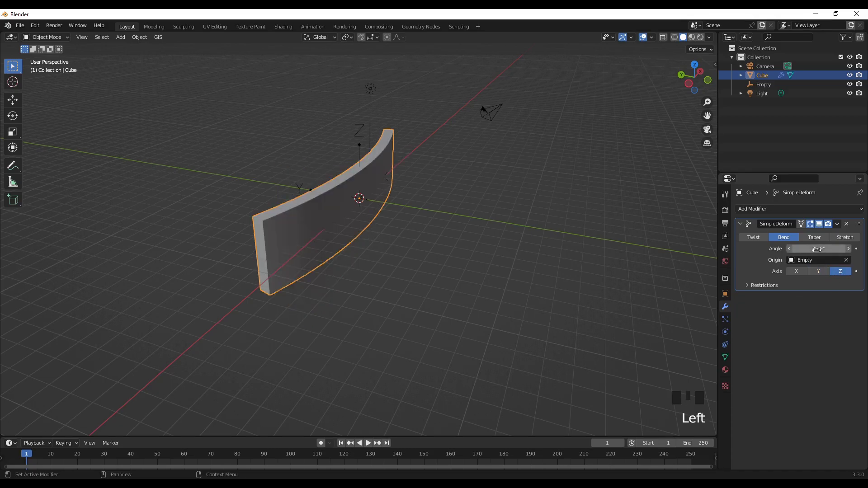
{"action": "left_click_drag", "start_coordinate": [818, 249], "coordinate": [685, 249]}
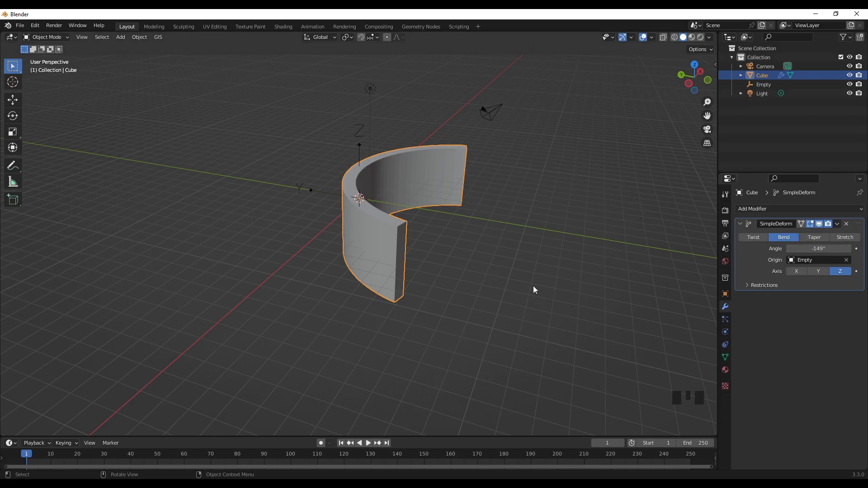